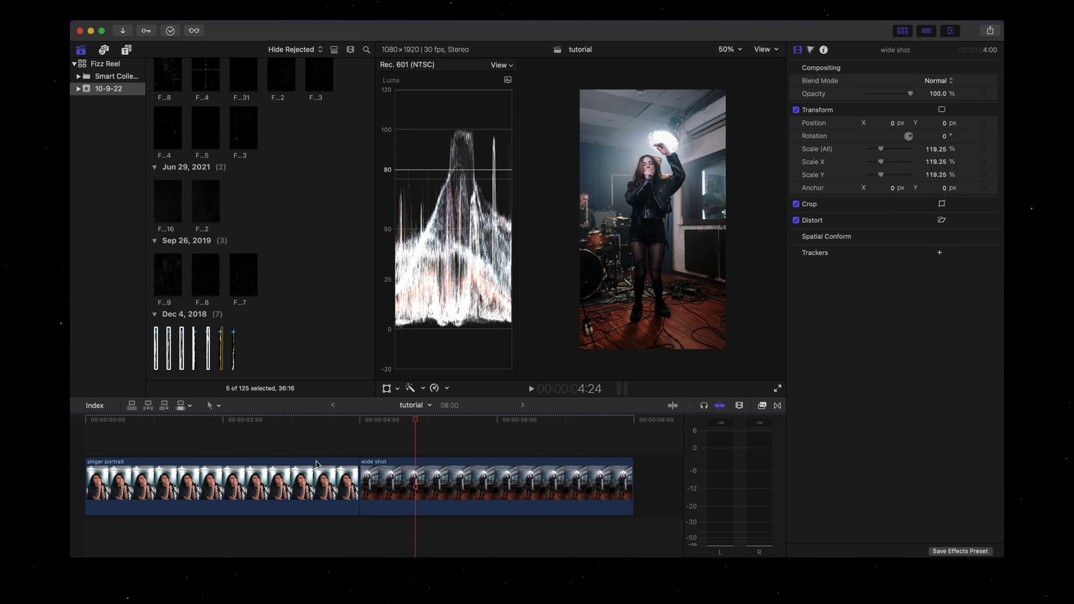
# Return the playhead to the project start and play the singer portrait clip
pyautogui.click(258, 421)
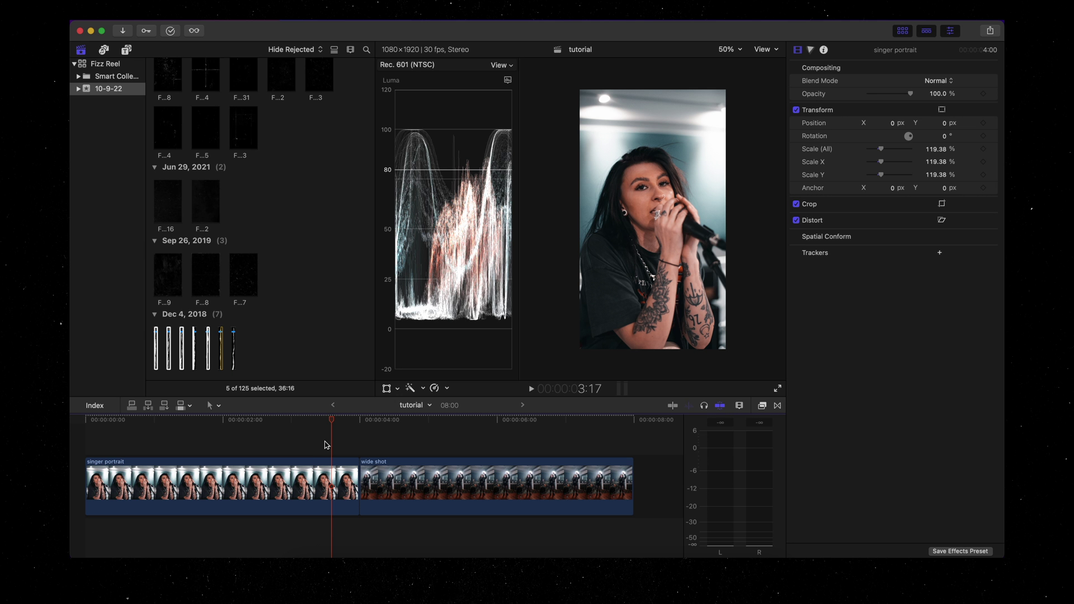
pyautogui.press('Home')
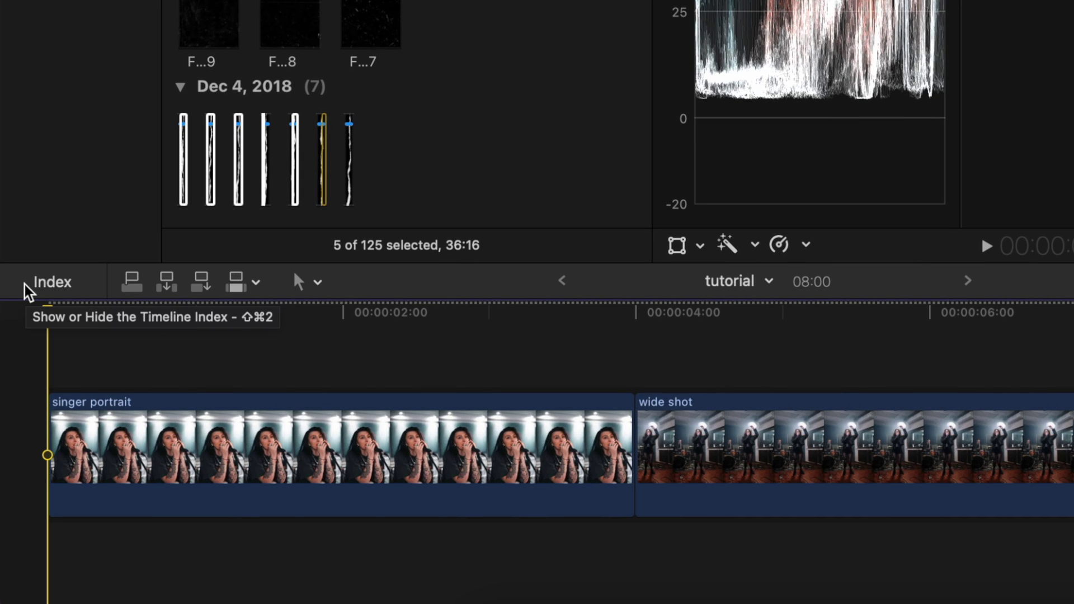
pyautogui.press('space')
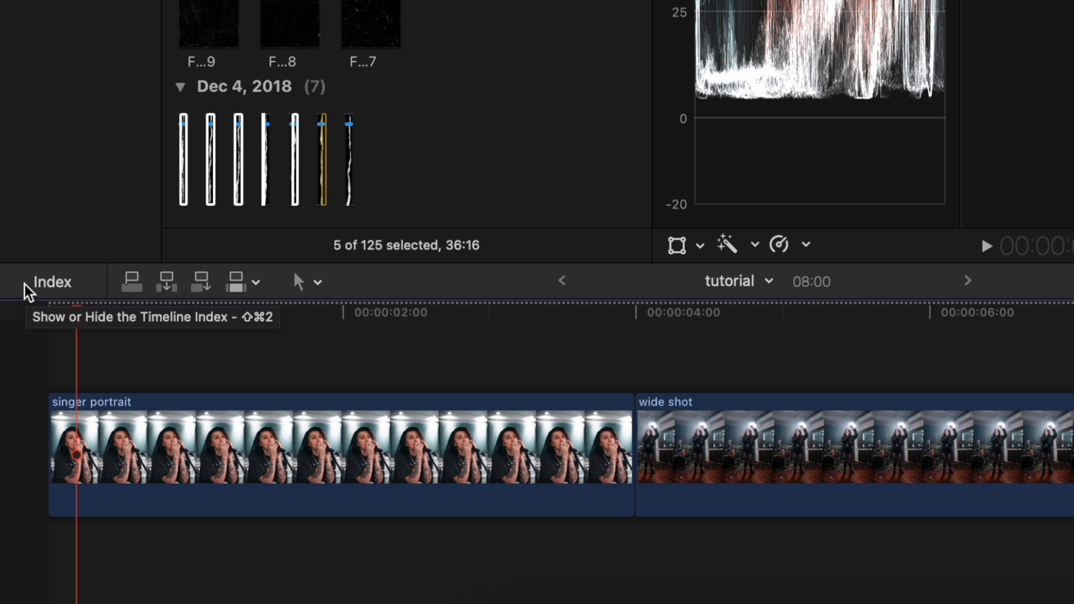
# Blade the start of the singer portrait every few frames, then select the five RIP clips
pyautogui.press('super+b')
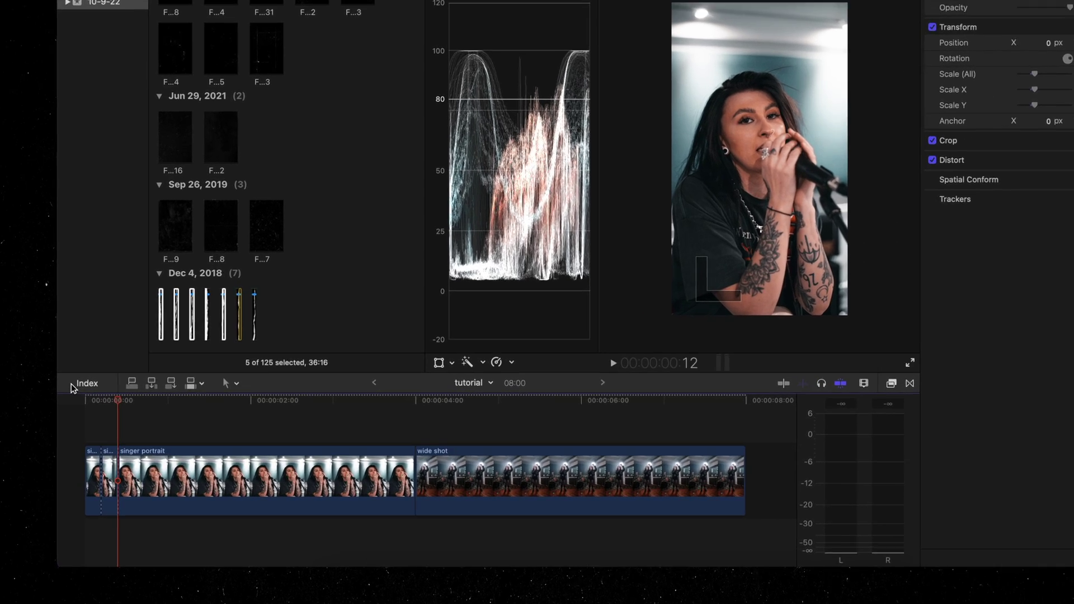
pyautogui.press('super+b')
pyautogui.press('Right')
pyautogui.press('Right')
pyautogui.press('Right')
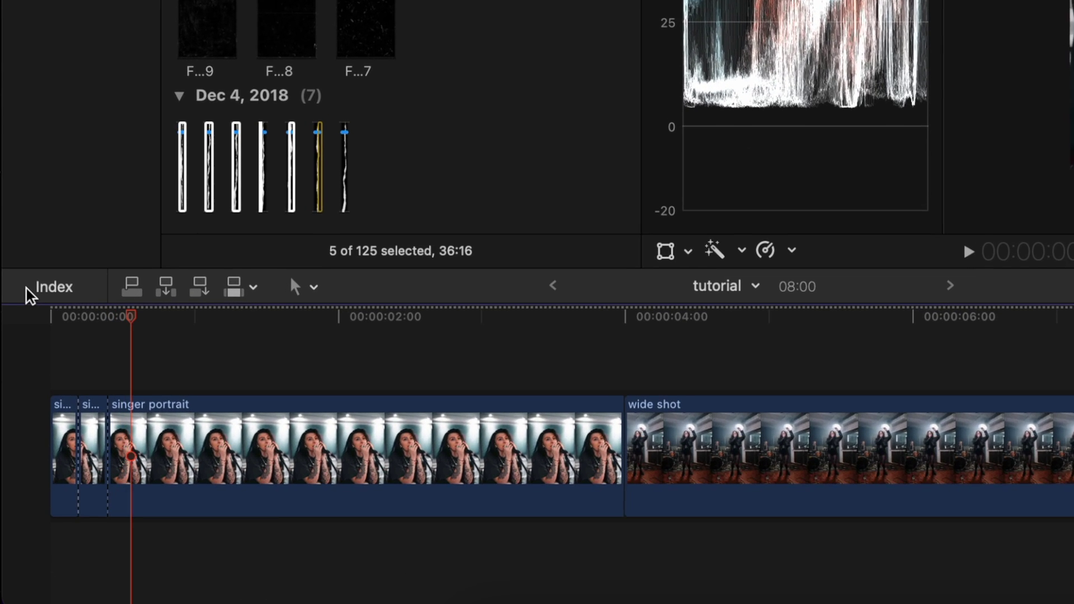
pyautogui.press('super+b')
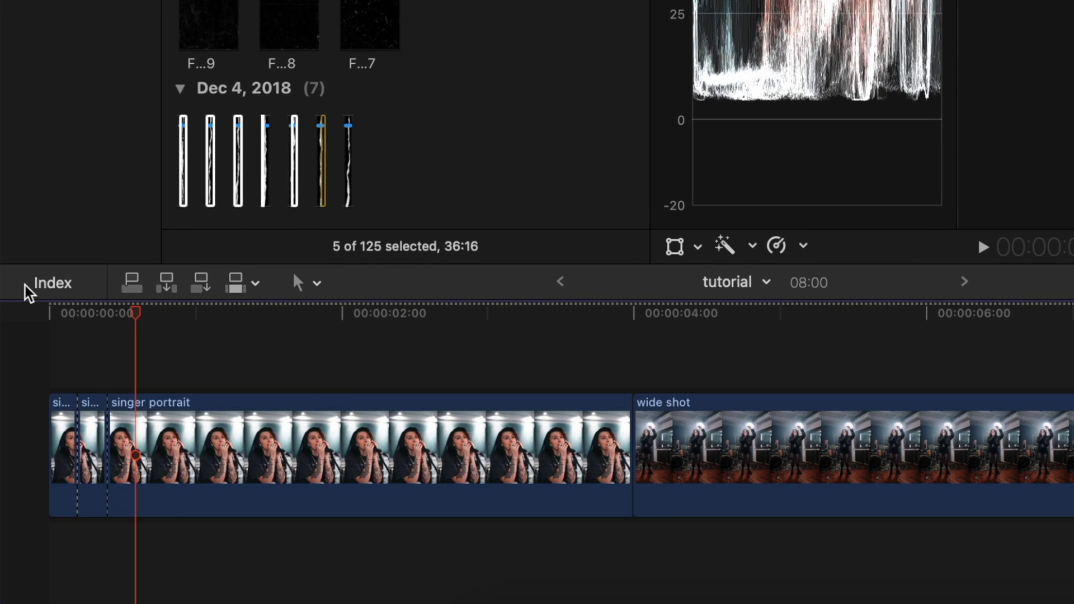
pyautogui.press('Right')
pyautogui.press('Right')
pyautogui.press('Right')
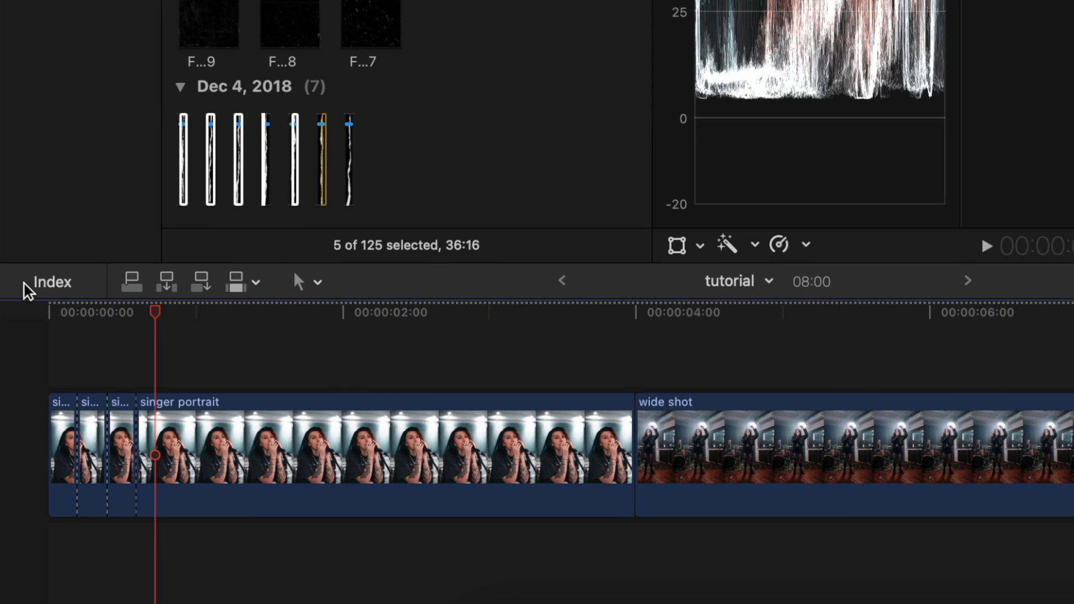
pyautogui.press('Right')
pyautogui.press('Right')
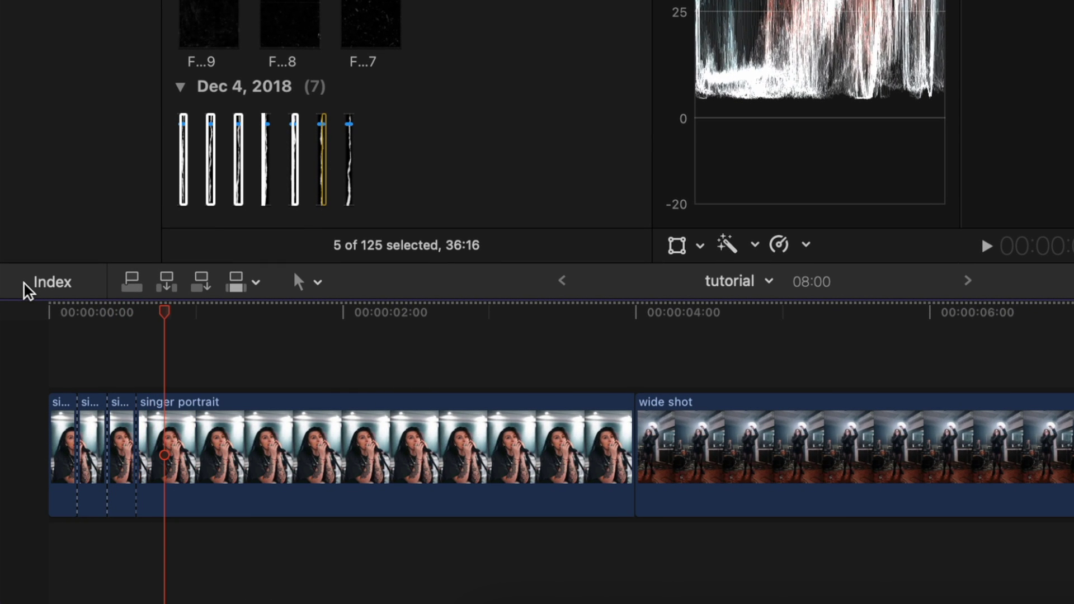
pyautogui.press('super+b')
pyautogui.press('Right')
pyautogui.press('Right')
pyautogui.press('Right')
pyautogui.press('Right')
pyautogui.press('Right')
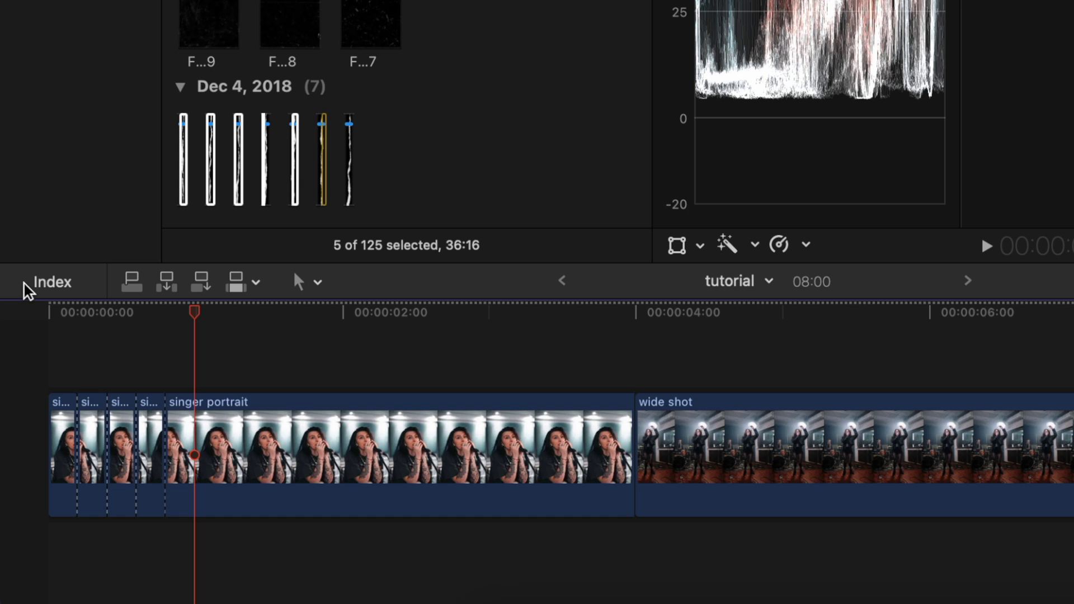
pyautogui.press('super+b')
pyautogui.press('Right')
pyautogui.press('Right')
pyautogui.press('Right')
pyautogui.press('Right')
pyautogui.press('Right')
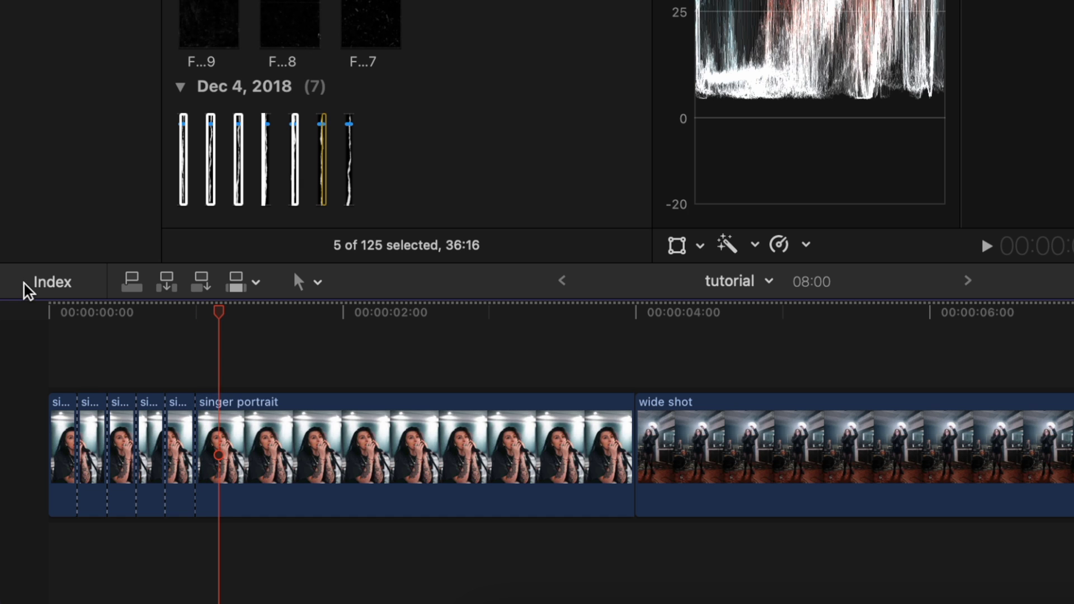
pyautogui.press('super+b')
pyautogui.press('super+equal')
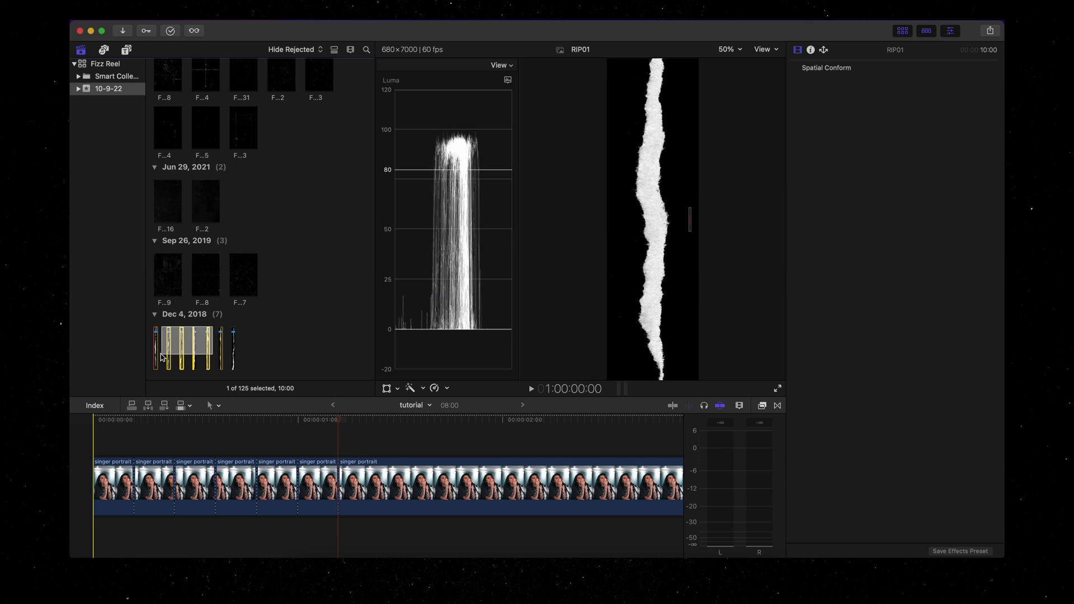
pyautogui.keyDown('shift'); pyautogui.click(191, 348); pyautogui.keyUp('shift')
# Append the five rip clips to the project end and select RIP01–RIP05 to change their duration
pyautogui.press('e')
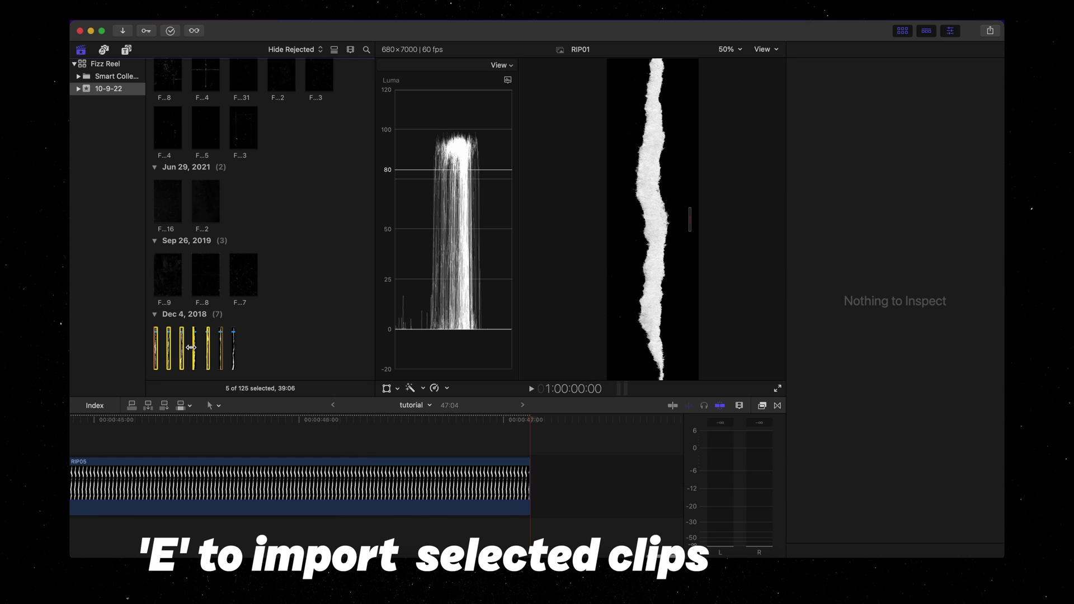
pyautogui.hotkey('shift', 'z')
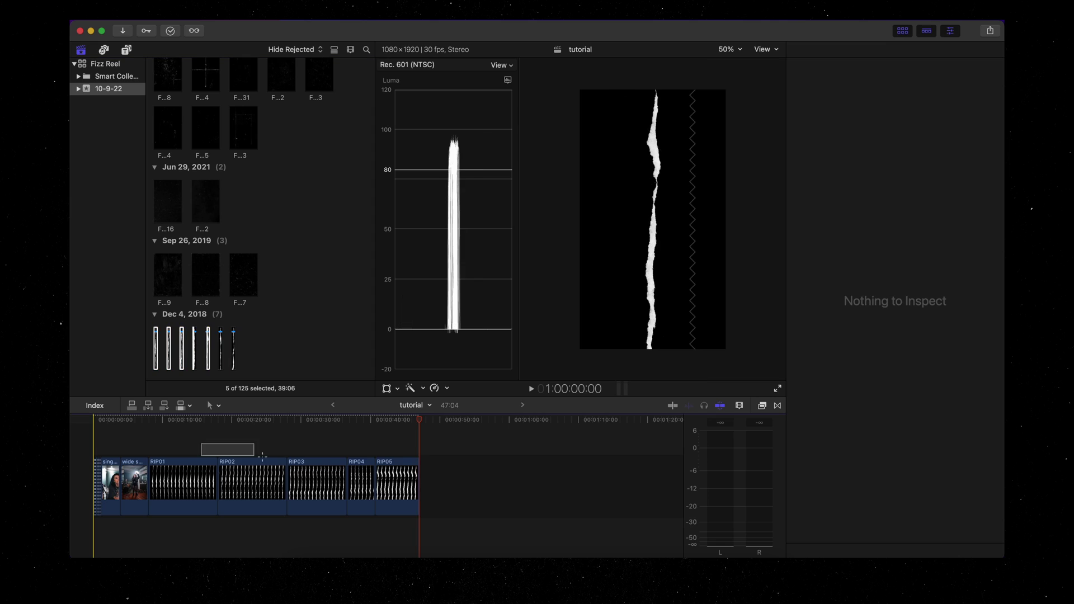
pyautogui.moveTo(202, 445); pyautogui.dragTo(427, 486)
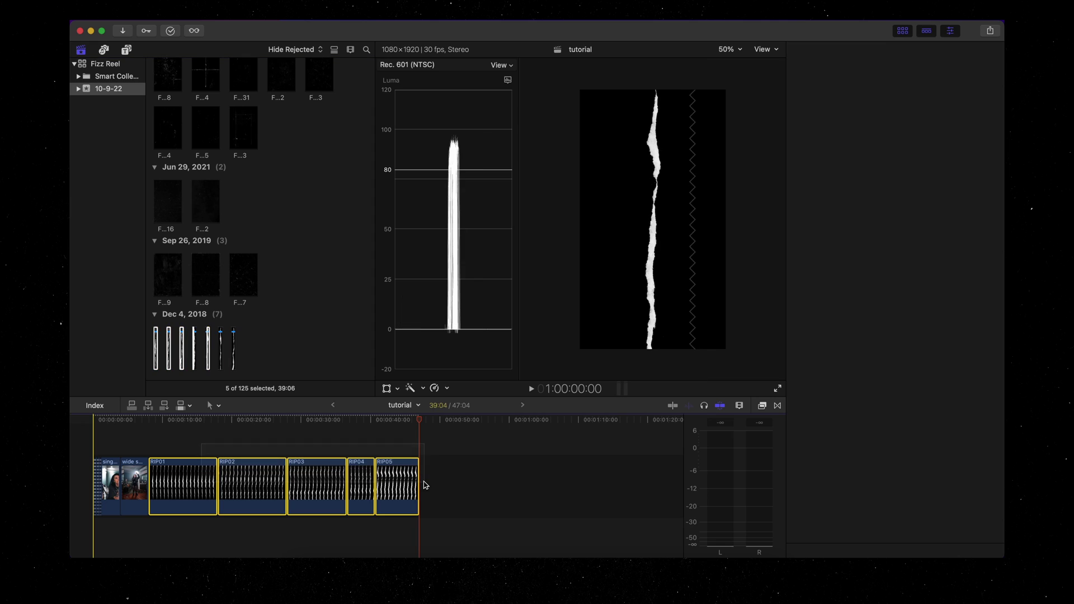
pyautogui.hotkey('ctrl', 'd')
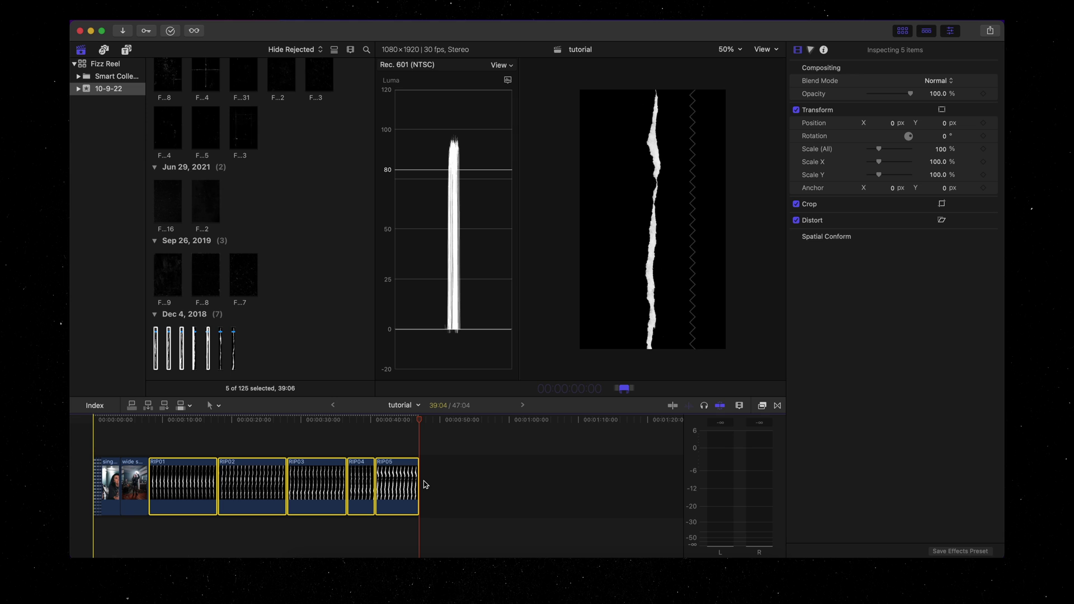
# Set the selected rip clips' duration to 6 frames
pyautogui.write('6')
pyautogui.press('Return')
pyautogui.hotkey('shift', 'z')
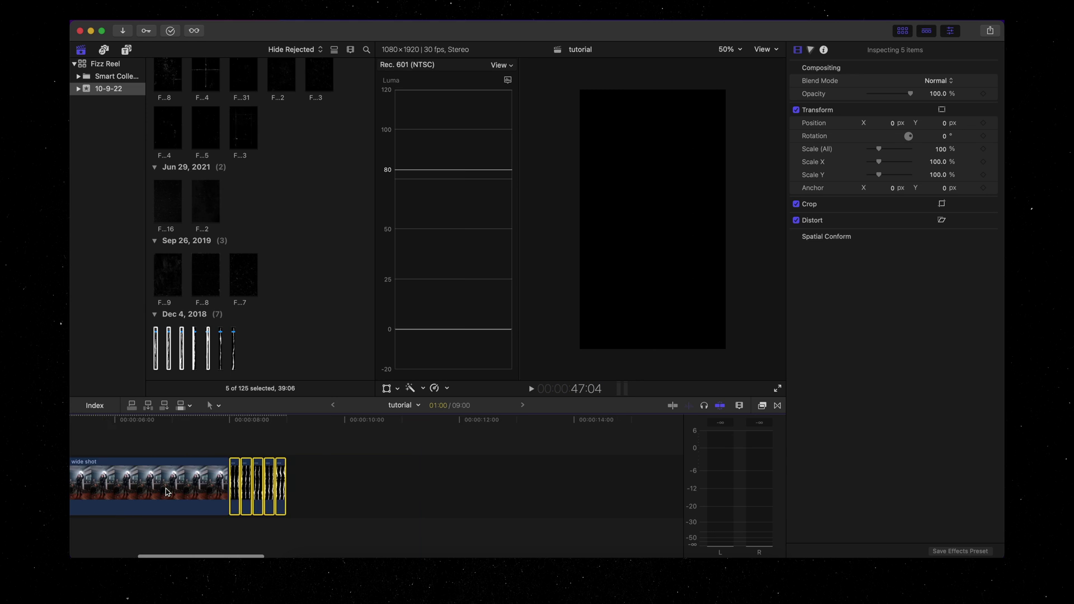
# Connect the rip clips above the start of the singer portrait
pyautogui.moveTo(563, 479); pyautogui.dragTo(109, 447)
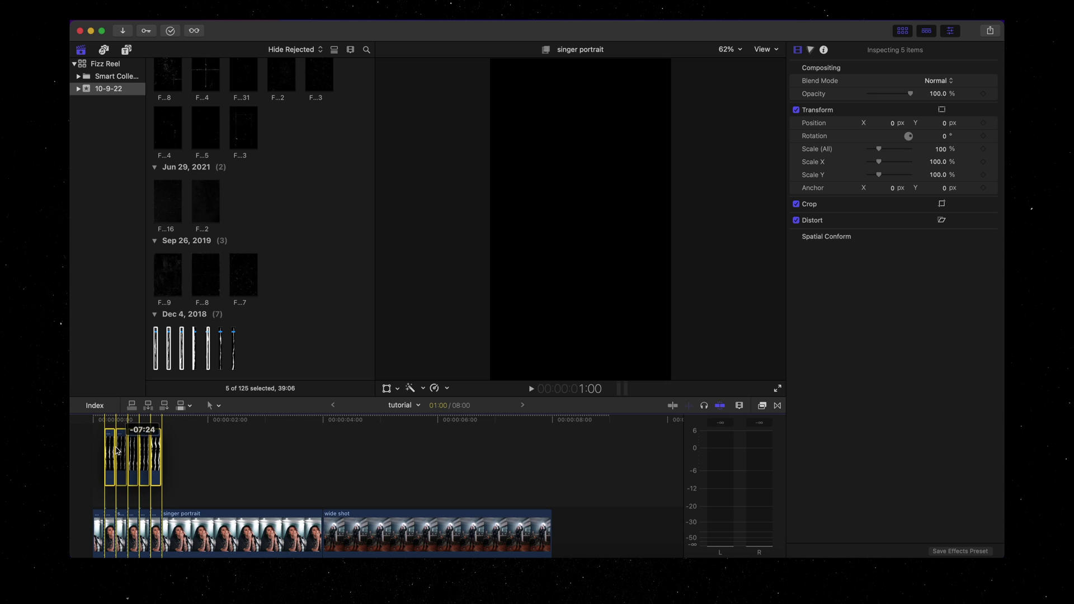
pyautogui.press('super+7')
pyautogui.press('super+equal')
pyautogui.press('super+equal')
pyautogui.press('super+equal')
pyautogui.hscroll(1, 143, 444)
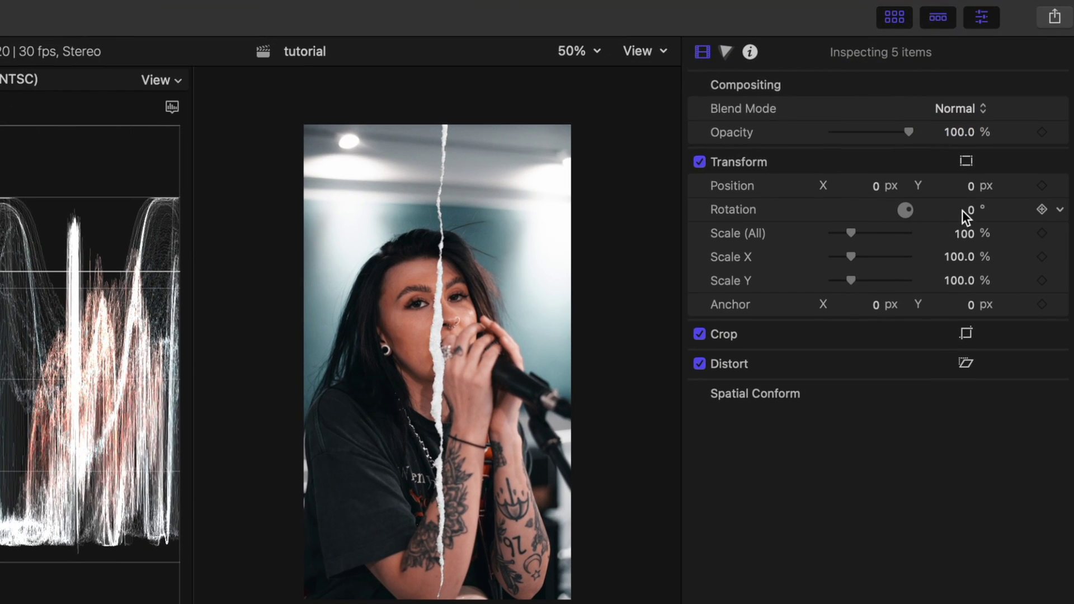
# Give the selected RIP clips a Rotation of 90 and a Scale (All) of 200%
pyautogui.click(972, 212)
pyautogui.write('90')
pyautogui.press('Return')
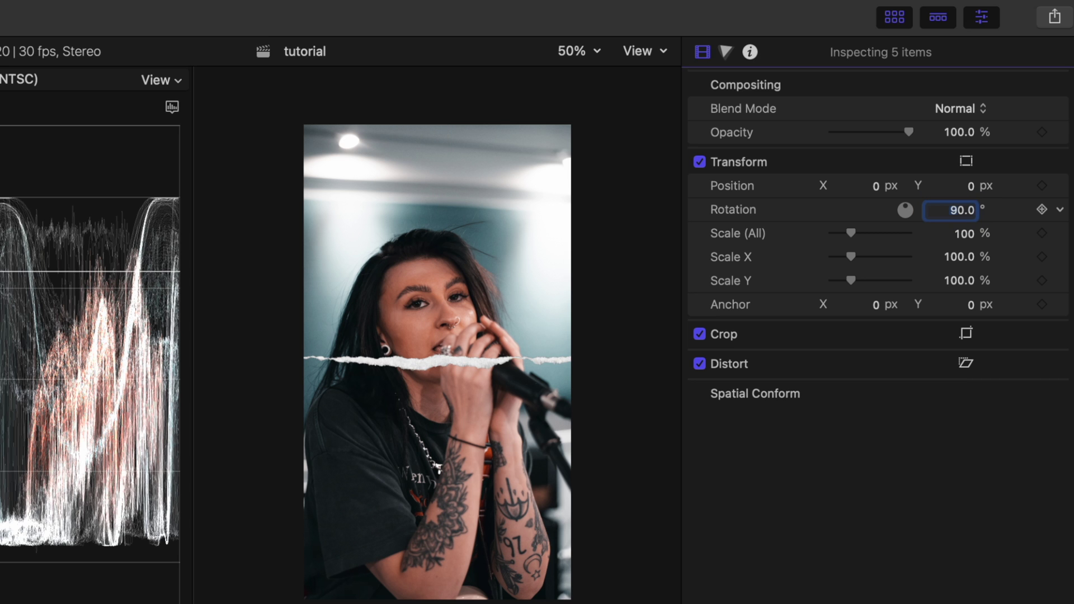
pyautogui.click(965, 233)
pyautogui.write('200')
pyautogui.press('Return')
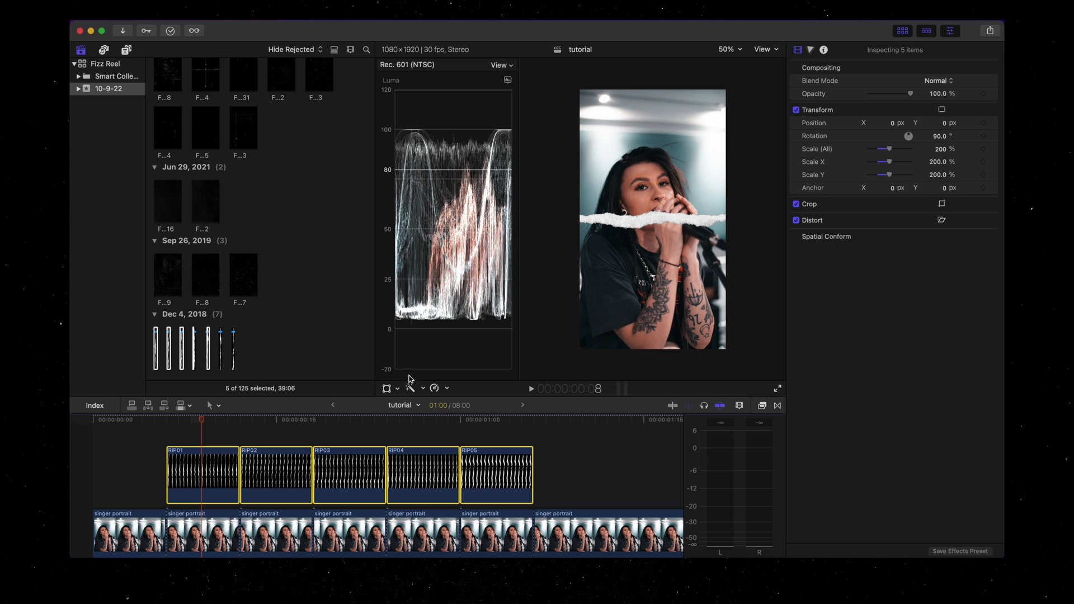
# Drag the rip overlays down in the viewer so the tear crosses the singer's forearms
pyautogui.click(386, 390)
pyautogui.moveTo(709, 219); pyautogui.dragTo(711, 298)
pyautogui.hotkey('shift', 't')
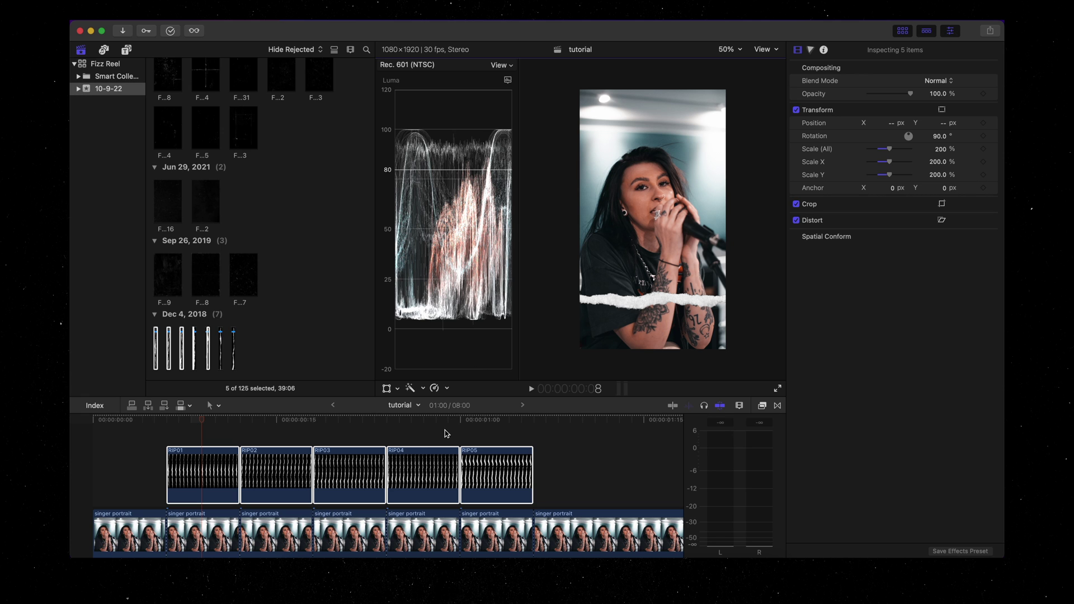
# Select the second singer portrait piece in the timeline
pyautogui.click(223, 463)
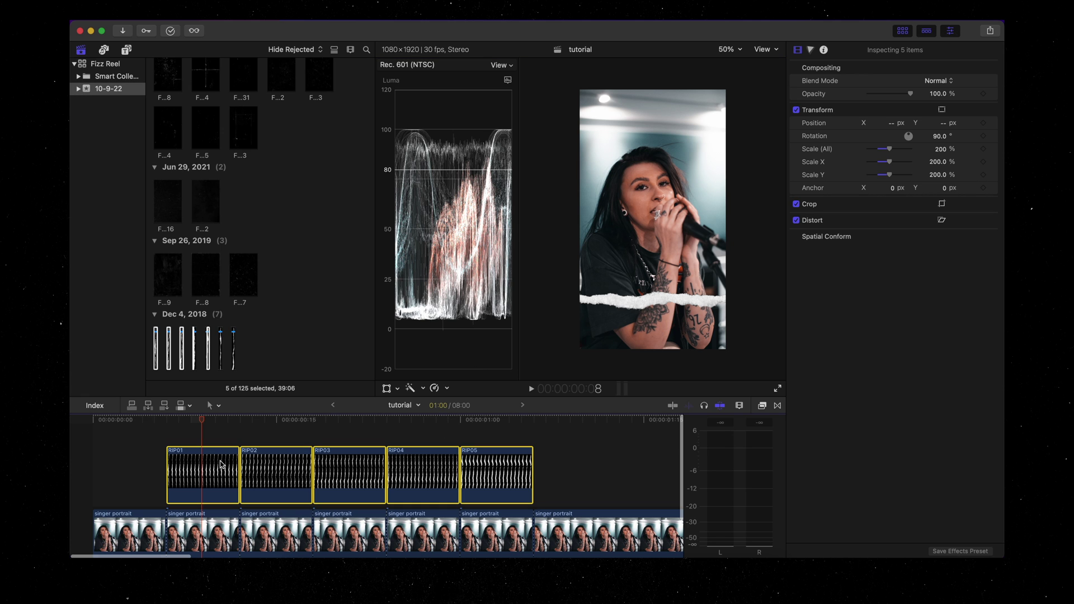
pyautogui.scroll(-1, 221, 463)
pyautogui.click(201, 528)
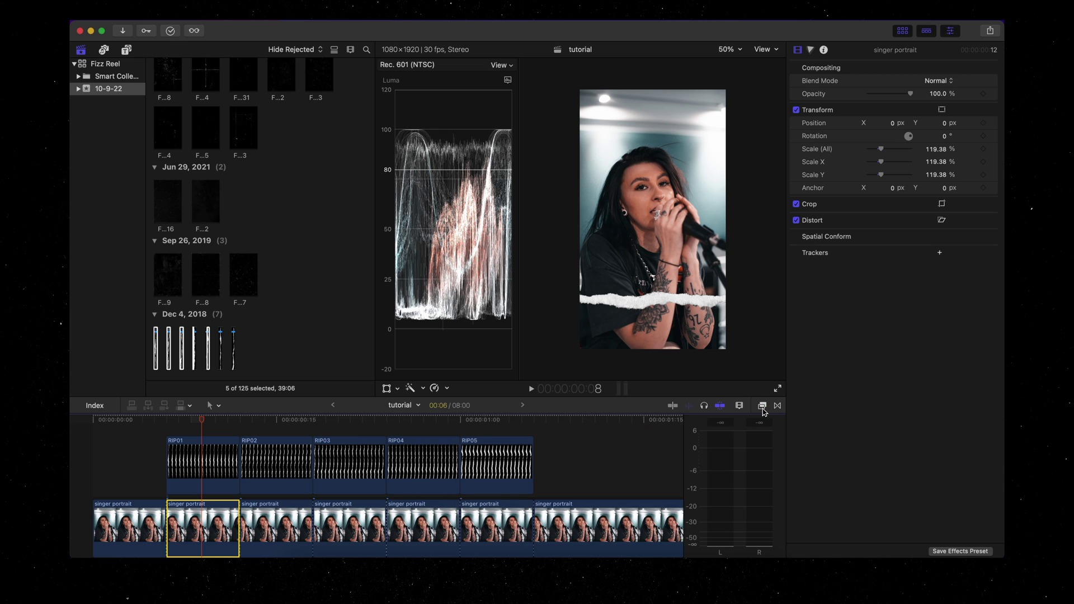
# Apply the Draw Mask effect to the selected singer portrait piece
pyautogui.click(762, 406)
pyautogui.click(578, 551)
pyautogui.write('mask')
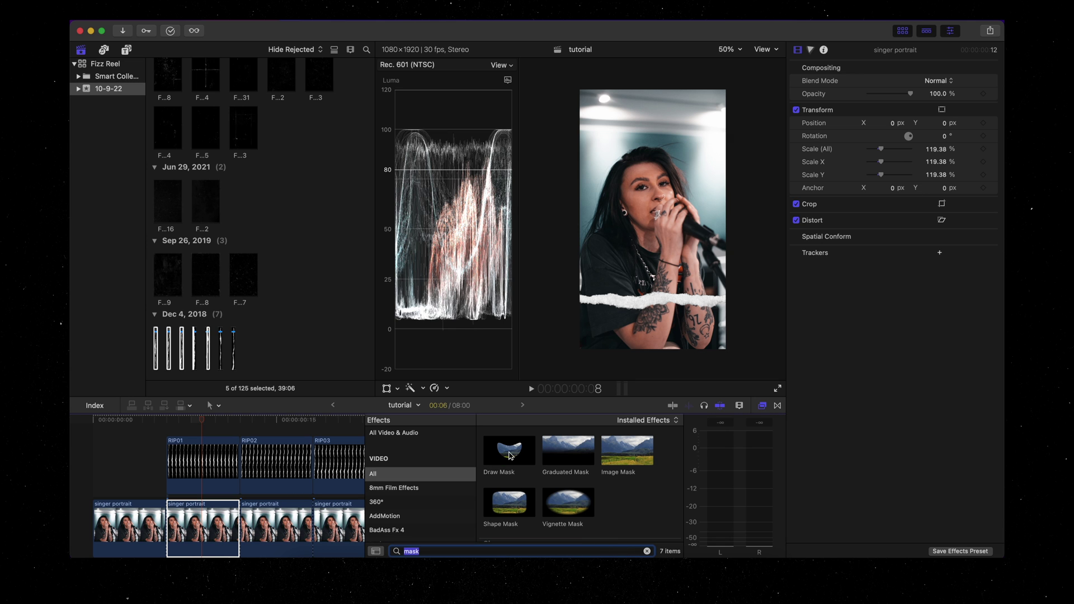
pyautogui.moveTo(509, 511); pyautogui.dragTo(207, 533)
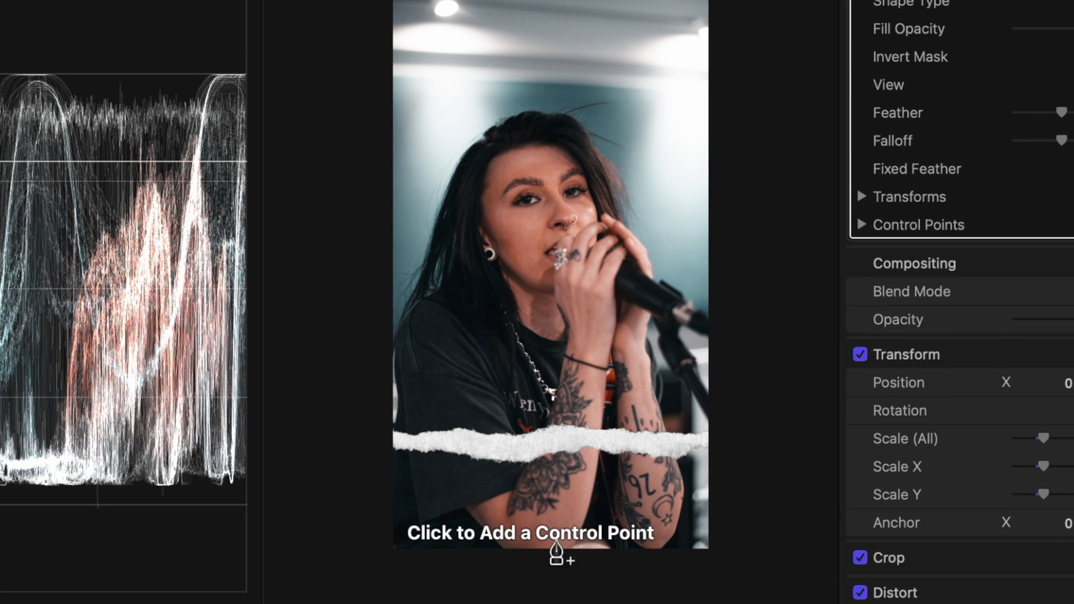
# Trace mask points along the RIP01 tear and close the shape around the top
pyautogui.moveTo(737, 437); pyautogui.dragTo(656, 439)
pyautogui.click(612, 440)
pyautogui.click(576, 440)
pyautogui.click(522, 441)
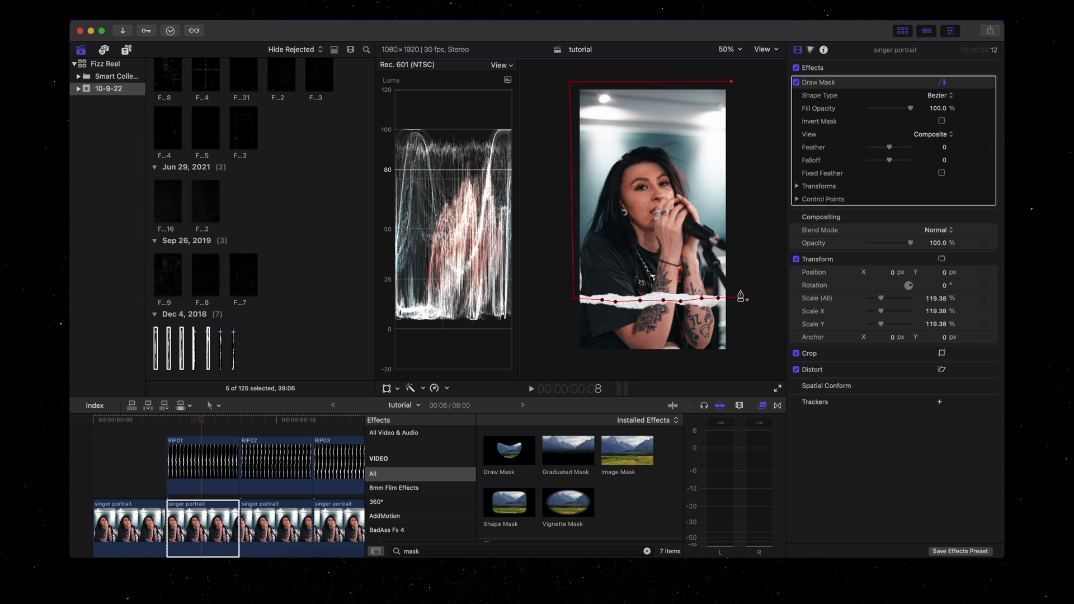
pyautogui.click(739, 299)
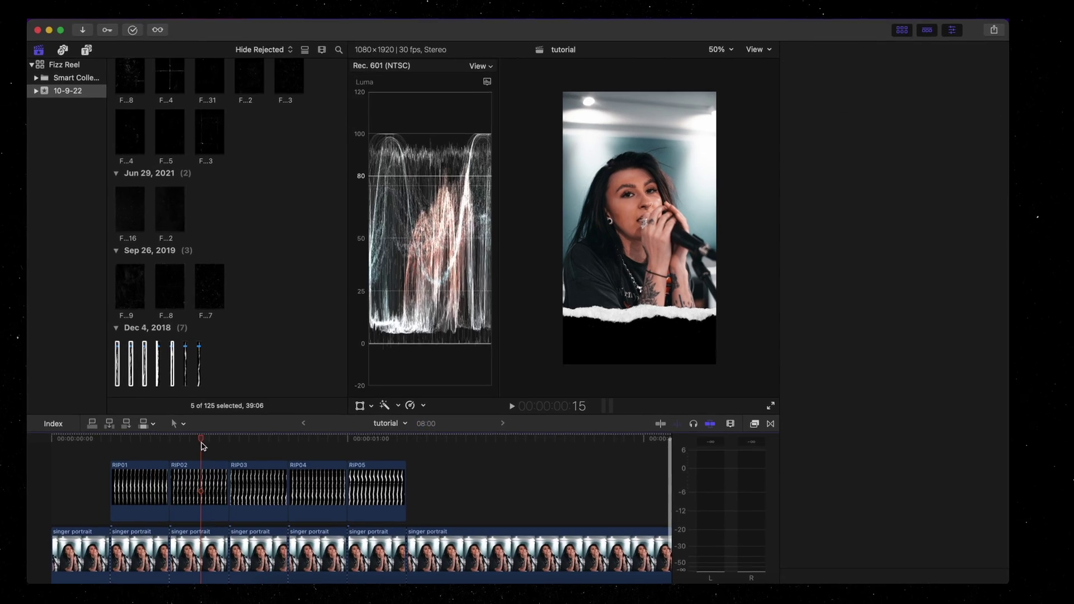
pyautogui.click(236, 429)
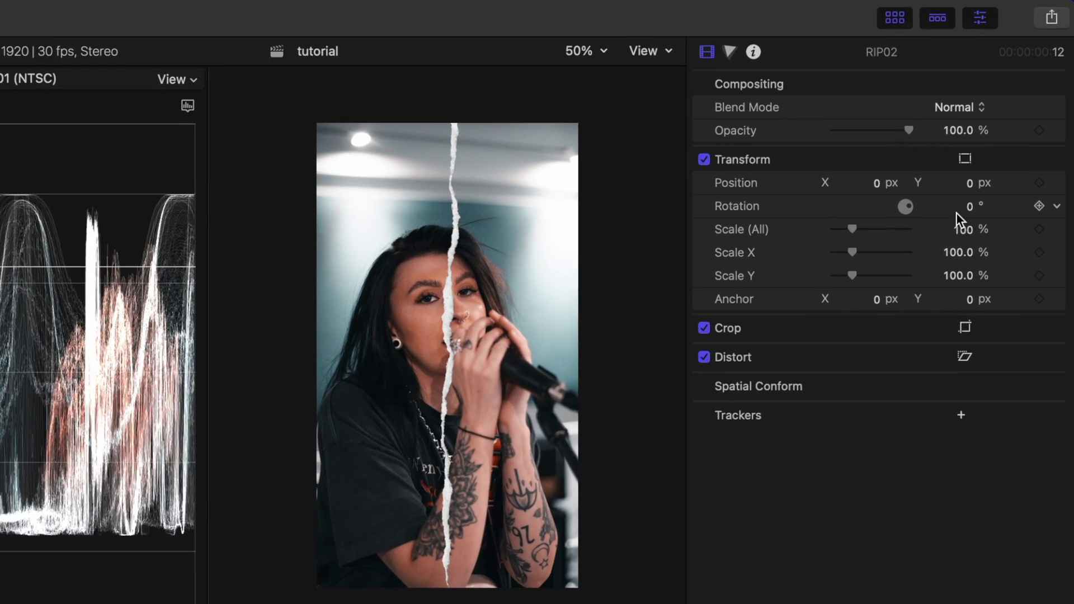
# Set RIP02's Rotation to 90 and Scale (All) to 200%
pyautogui.click(968, 207)
pyautogui.write('90')
pyautogui.press('Return')
pyautogui.write('200')
pyautogui.press('Return')
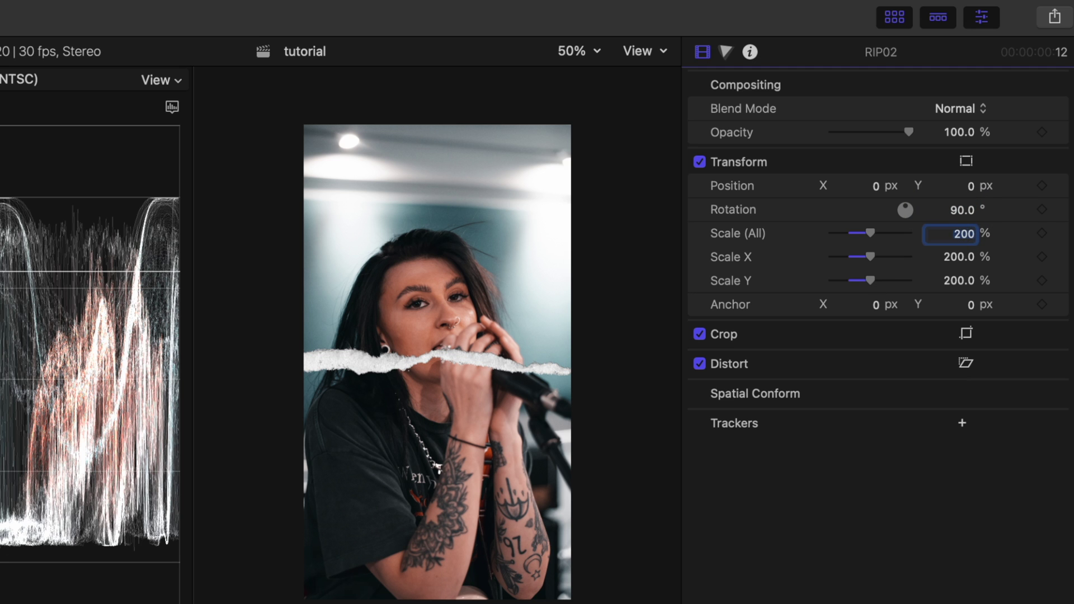
# Move RIP02 lower in the frame and tilt its rotation to 100°
pyautogui.click(966, 161)
pyautogui.moveTo(421, 409); pyautogui.dragTo(428, 473)
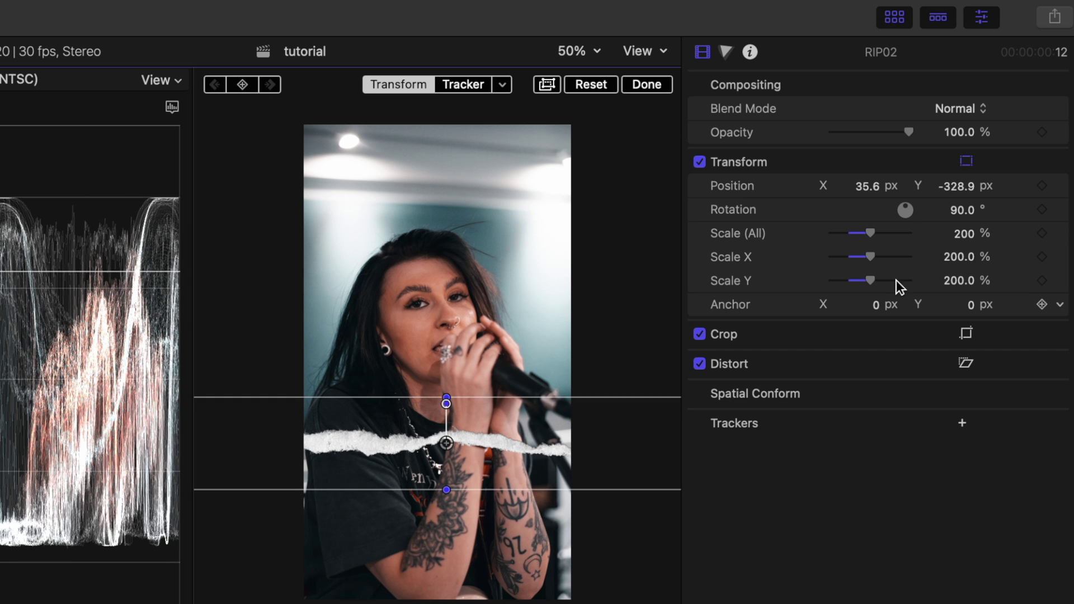
pyautogui.click(965, 209)
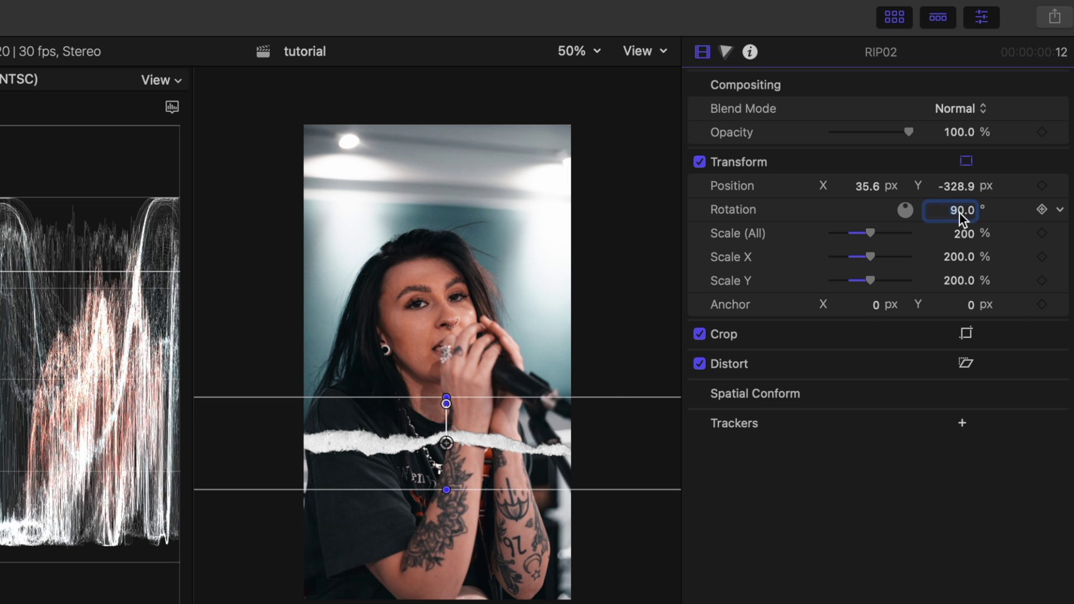
pyautogui.moveTo(958, 211)
pyautogui.mouseDown()
pyautogui.moveTo(957, 201)
pyautogui.moveTo(953, 212)
pyautogui.mouseUp()
pyautogui.click(957, 211)
pyautogui.press('Return')
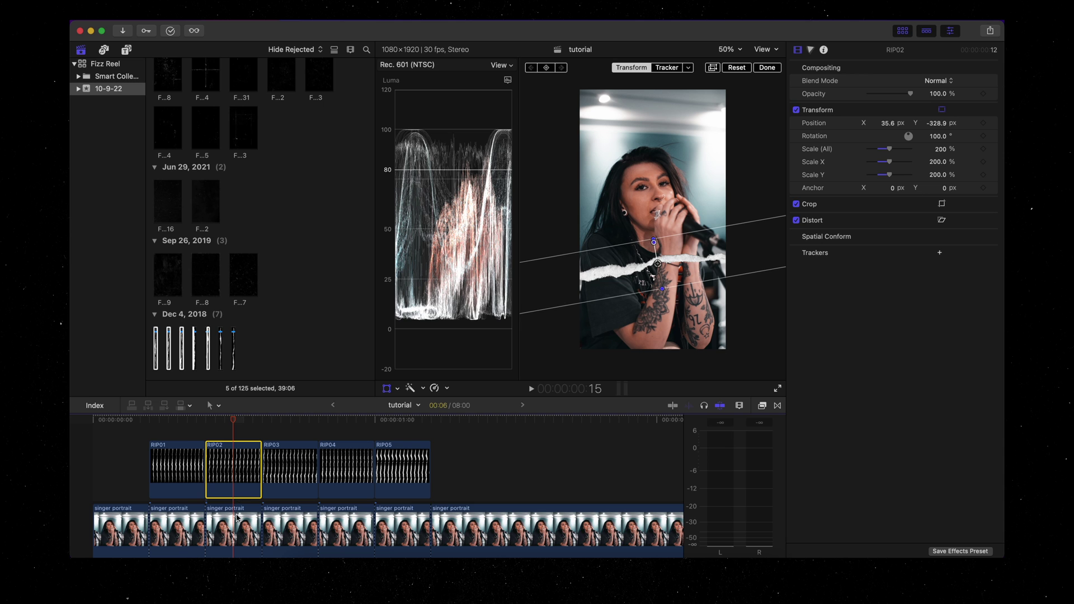
pyautogui.click(236, 518)
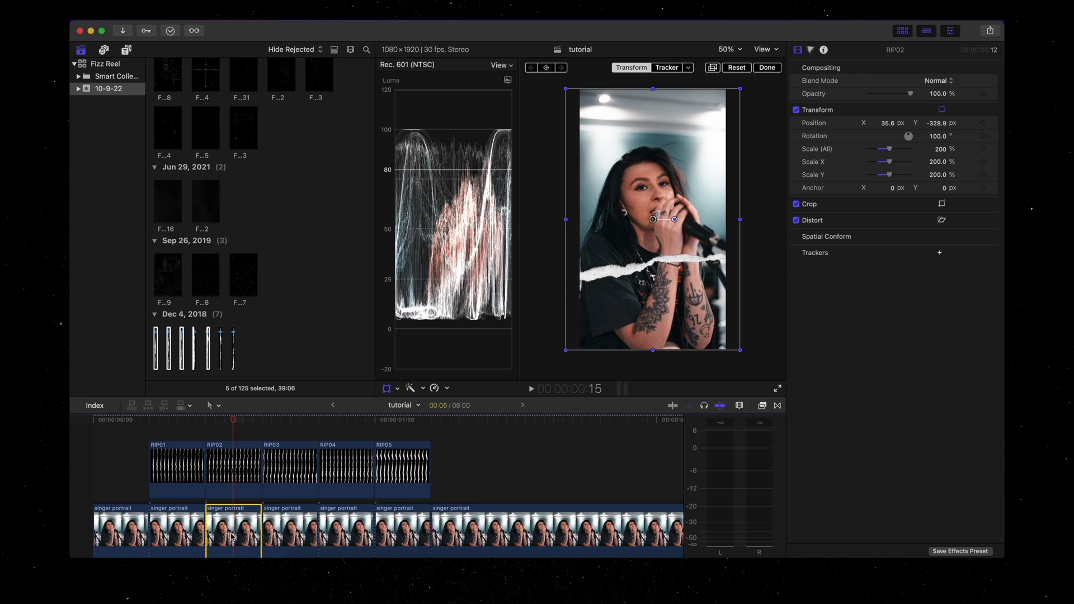
pyautogui.click(760, 406)
# Apply Draw Mask to the portrait piece under RIP02 and close it along the tilted tear
pyautogui.moveTo(516, 452)
pyautogui.mouseDown()
pyautogui.moveTo(429, 522)
pyautogui.moveTo(238, 528)
pyautogui.mouseUp()
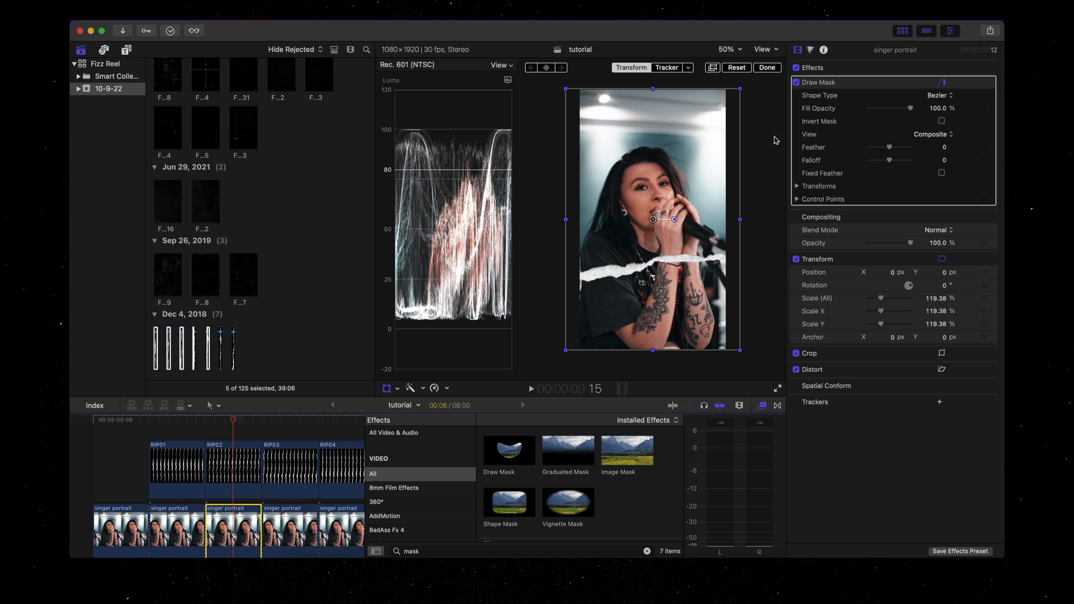
pyautogui.click(770, 71)
pyautogui.click(733, 259)
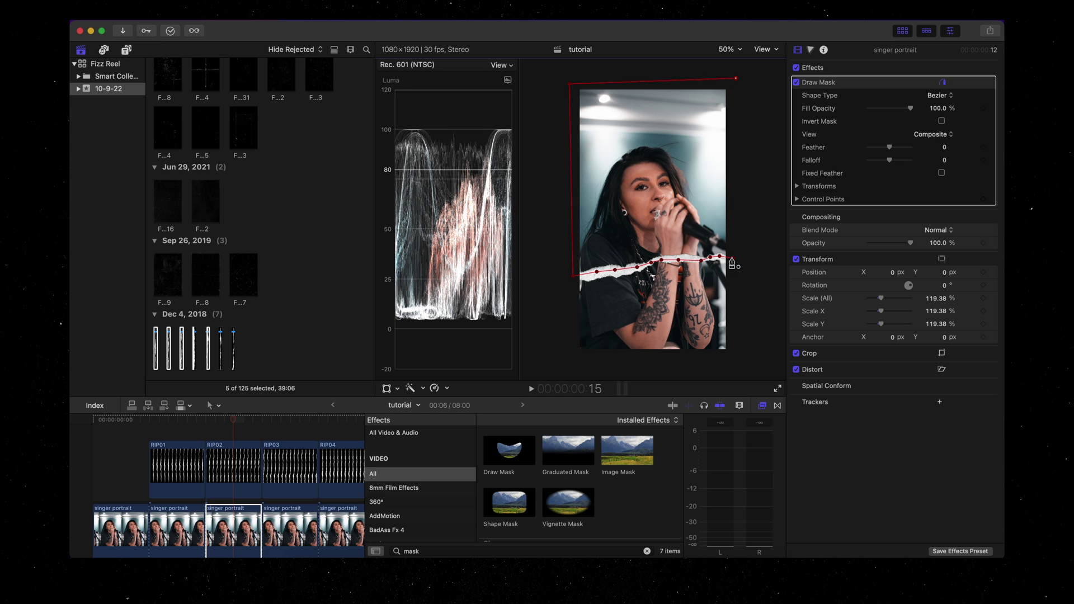
pyautogui.press('c')
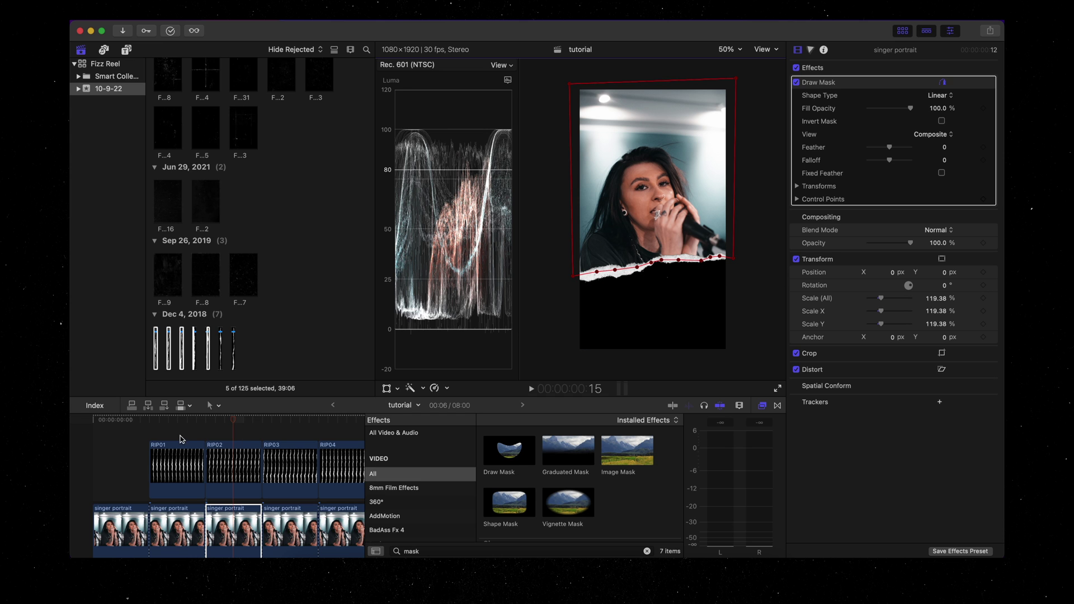
# Scrub across the tear to check that the frame below it turns black
pyautogui.click(139, 424)
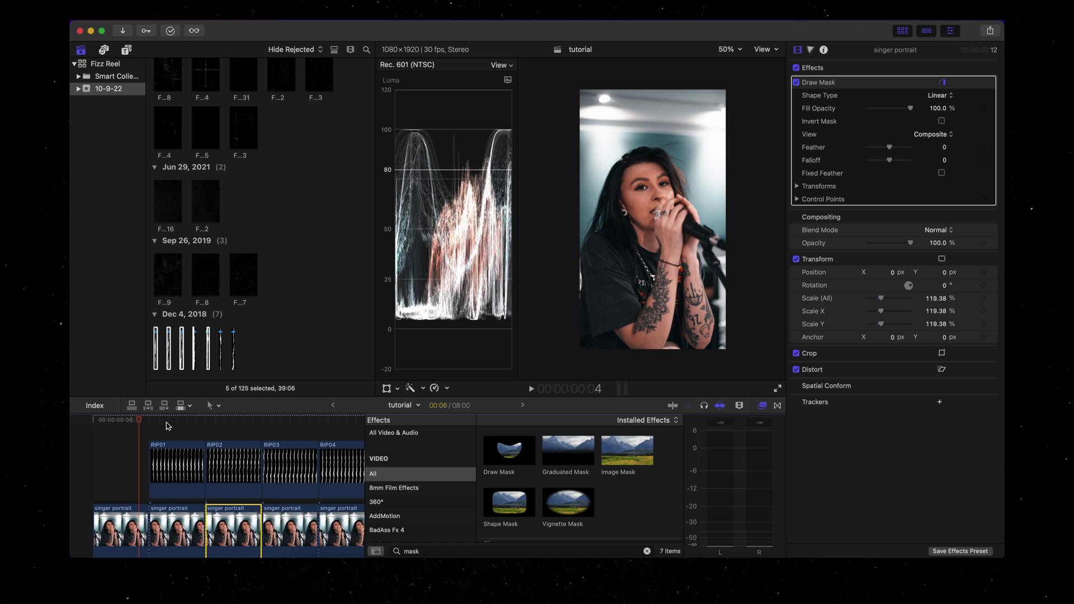
pyautogui.click(176, 421)
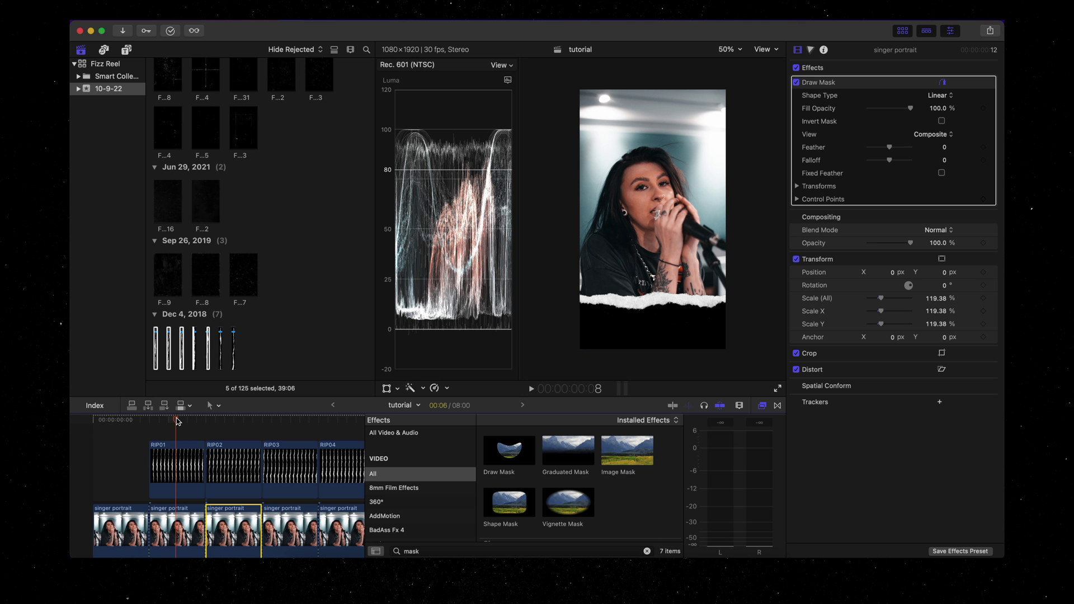
pyautogui.click(228, 421)
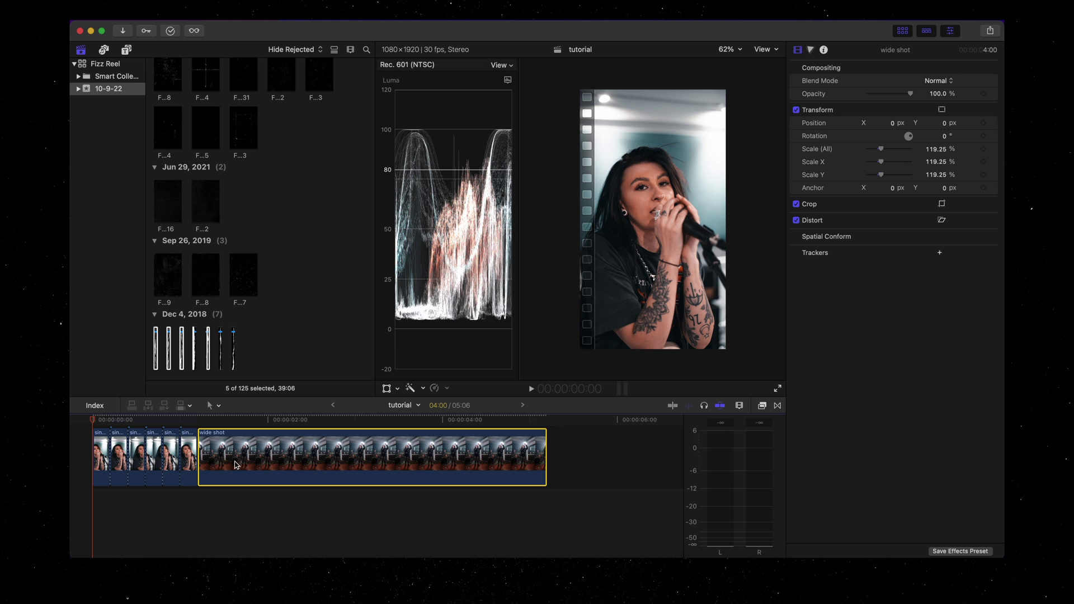
# Put the wide shot in a lower lane at 0, trim it to 1:17, and select all clips
pyautogui.moveTo(234, 464); pyautogui.dragTo(147, 507)
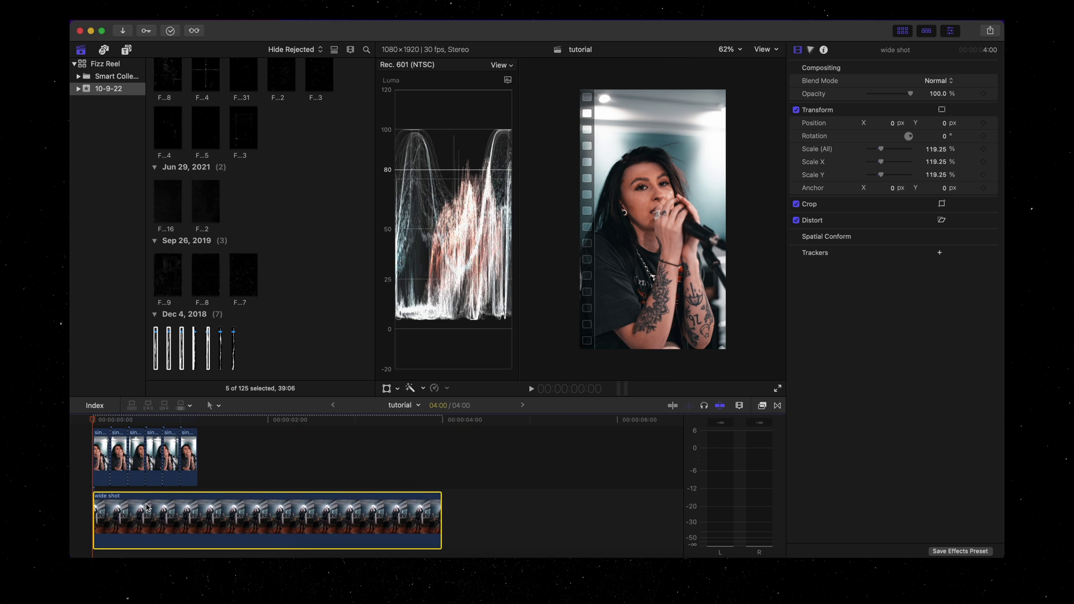
pyautogui.moveTo(441, 512); pyautogui.dragTo(228, 512)
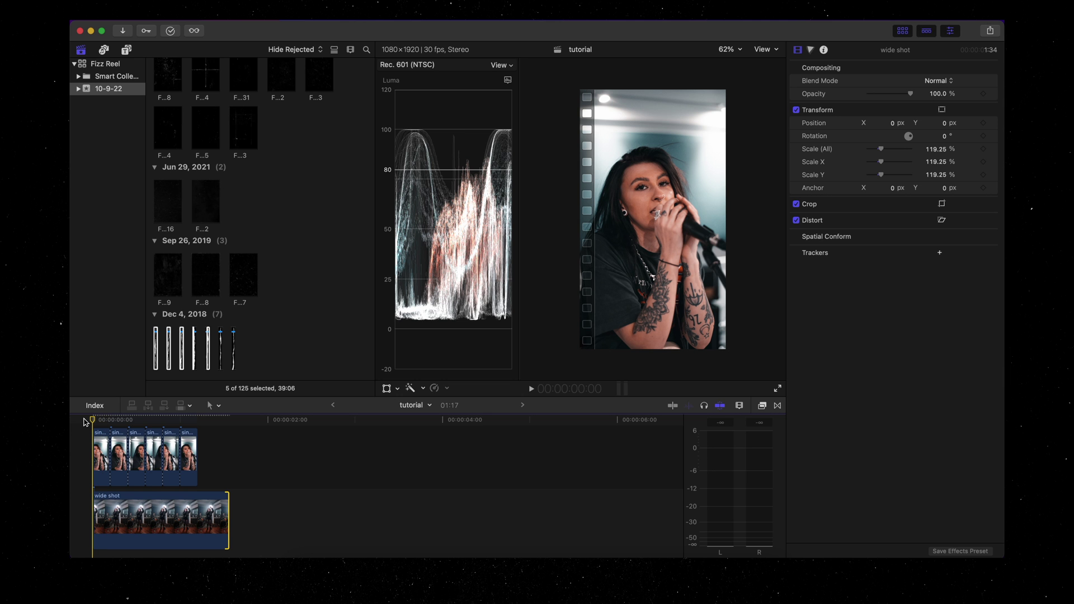
pyautogui.press('space')
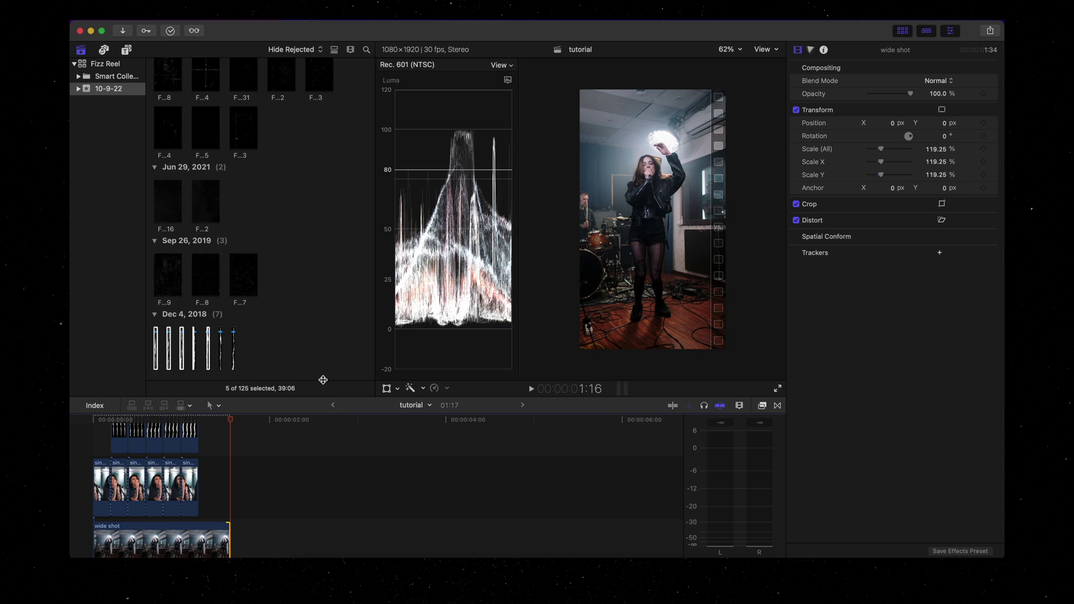
pyautogui.moveTo(321, 397); pyautogui.dragTo(321, 269)
pyautogui.moveTo(100, 313); pyautogui.dragTo(221, 483)
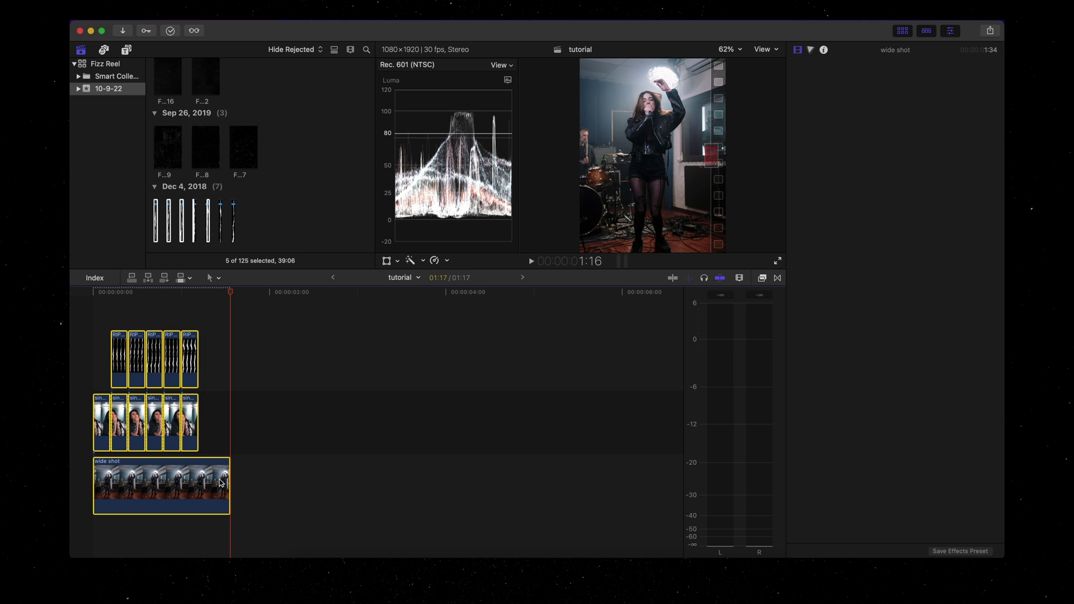
# Combine the selected clips into a compound clip named 'tutorial Clip'
pyautogui.rightClick(221, 483)
pyautogui.click(263, 347)
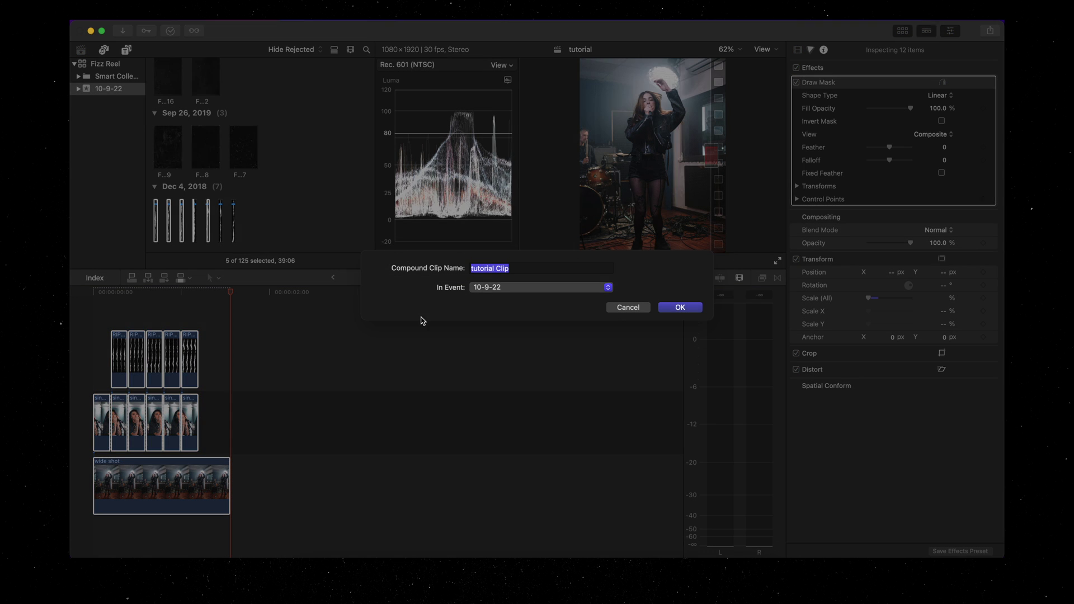
pyautogui.click(665, 311)
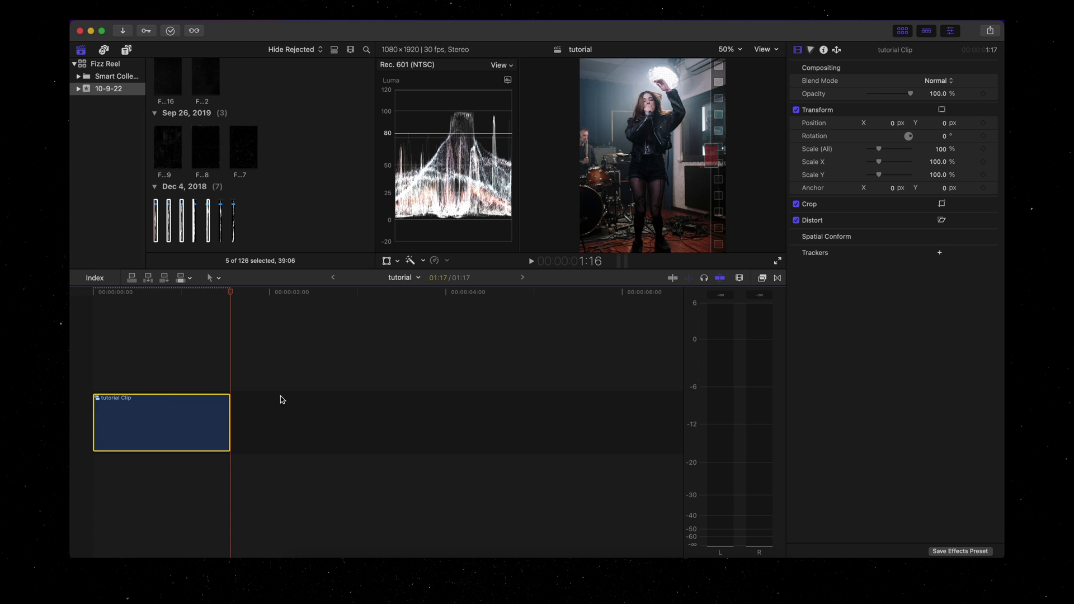
# Paste a copy of the compound after the original and reverse it to -100%
pyautogui.press('super+c')
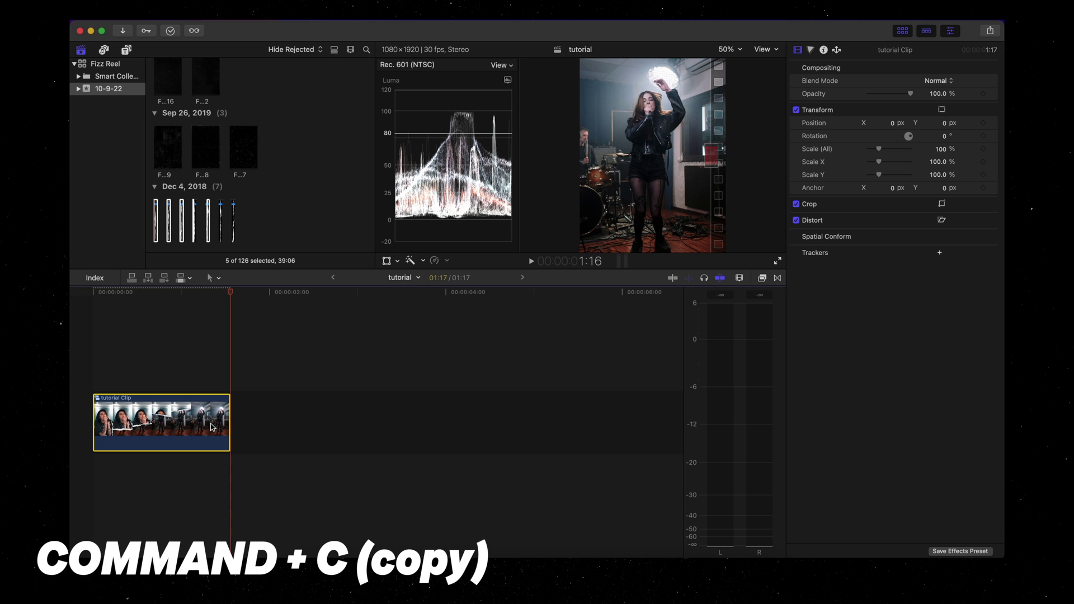
pyautogui.press('super+v')
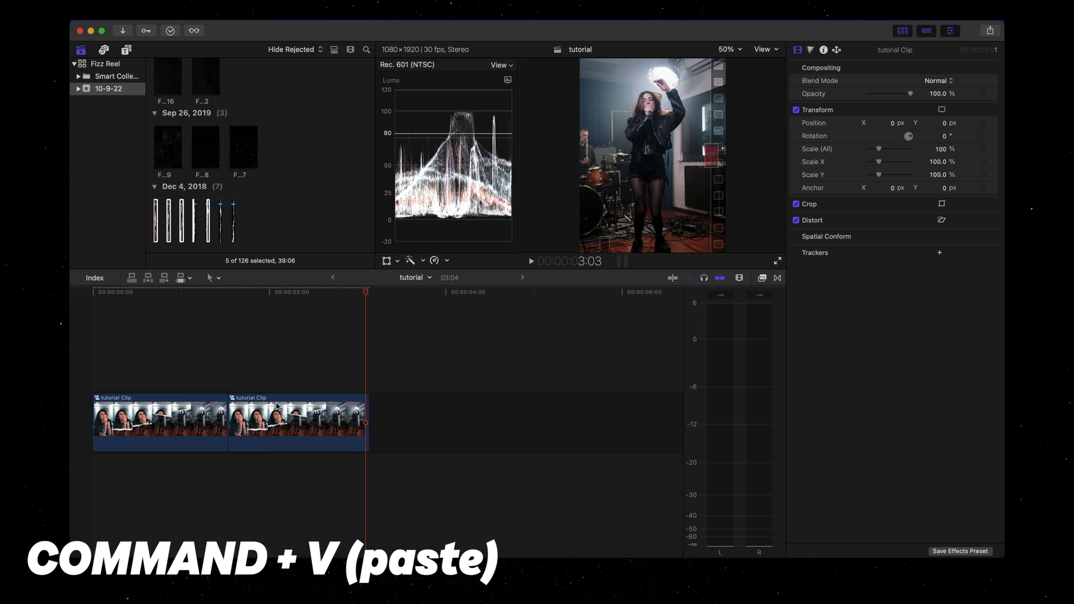
pyautogui.click(275, 409)
pyautogui.click(446, 260)
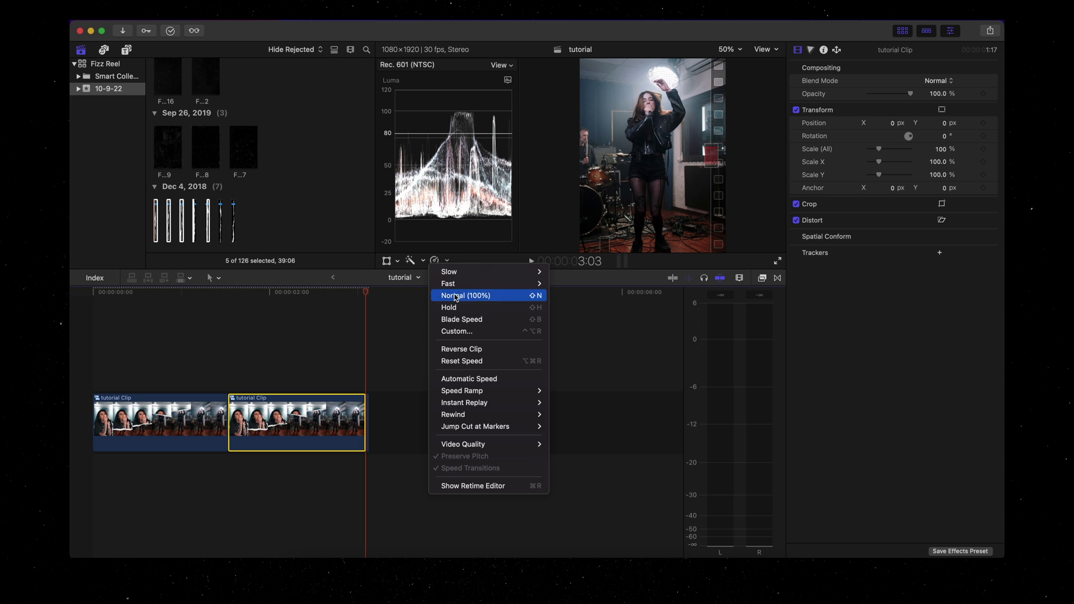
pyautogui.click(472, 349)
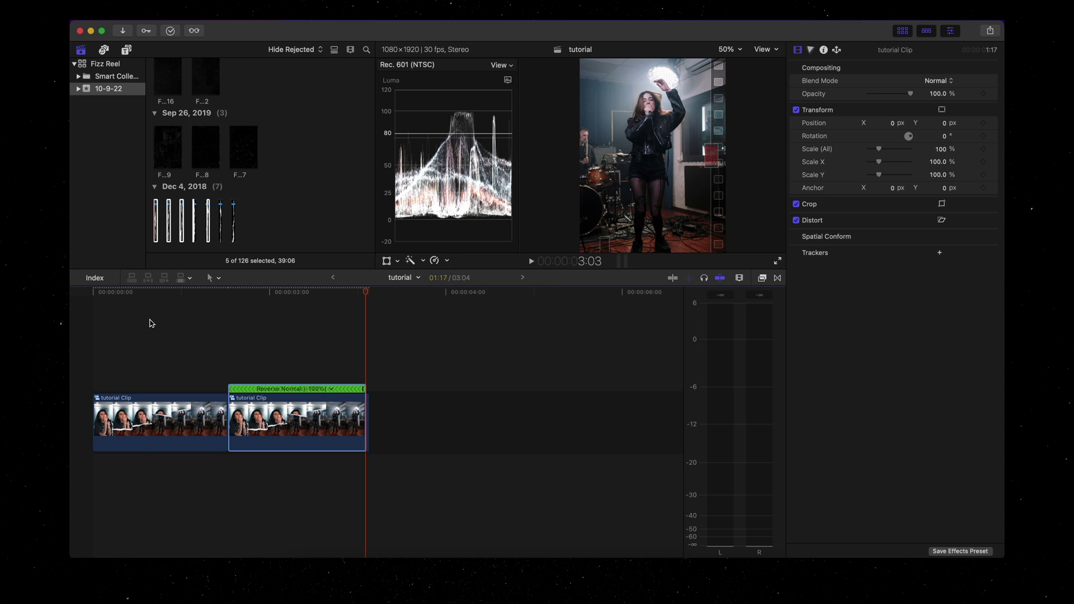